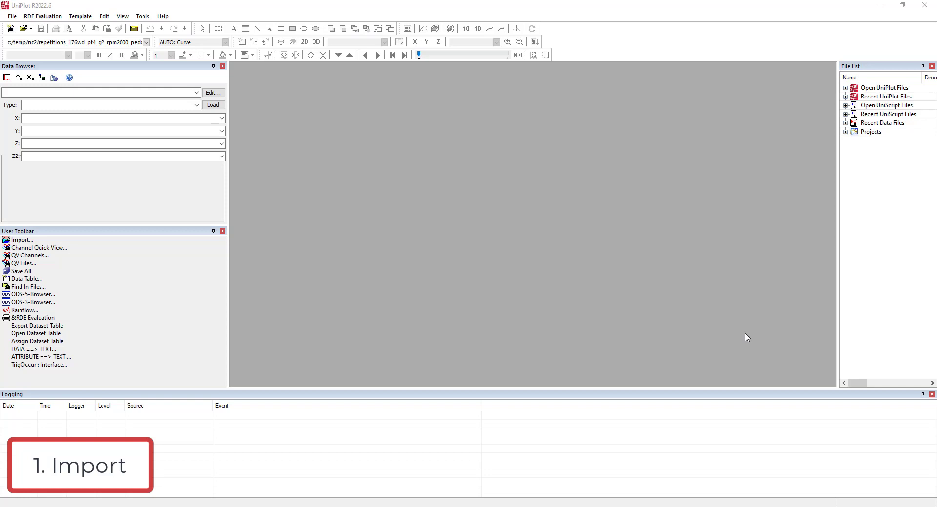
Review the REC DAS700, DEWESoft D7D, IFILE and CAN import add-ins in the Add-In Manager
{"action": "left_click", "coordinate": [143, 16]}
{"action": "left_click", "coordinate": [181, 167]}
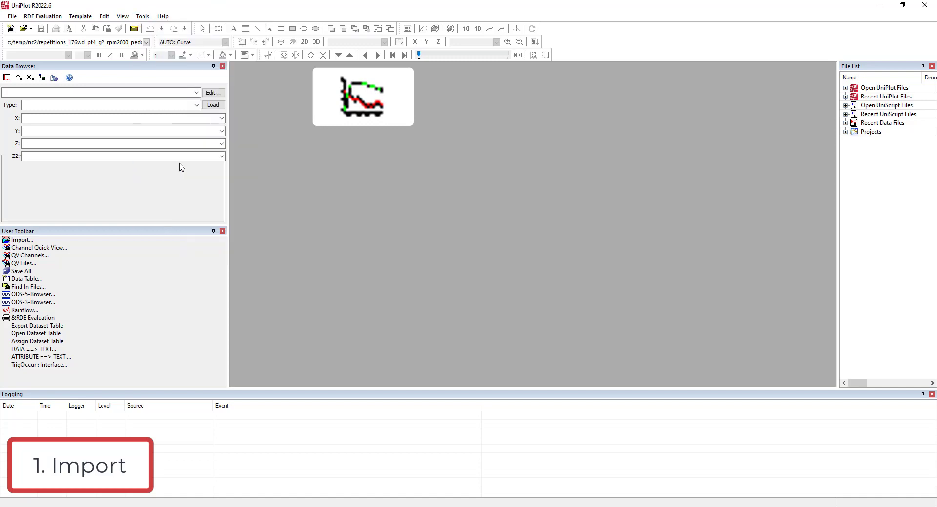
{"action": "scroll", "coordinate": [350, 243], "scroll_direction": "down", "scroll_amount": 5}
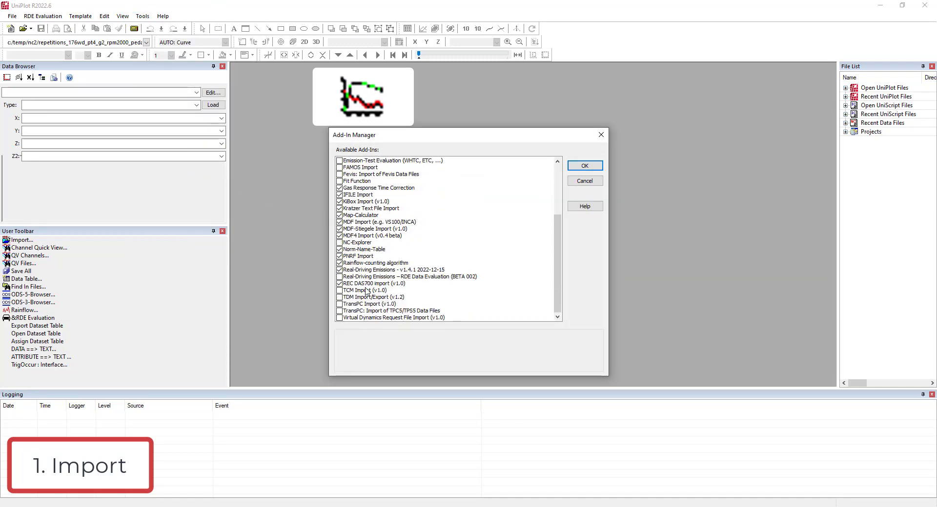
{"action": "left_click", "coordinate": [367, 285]}
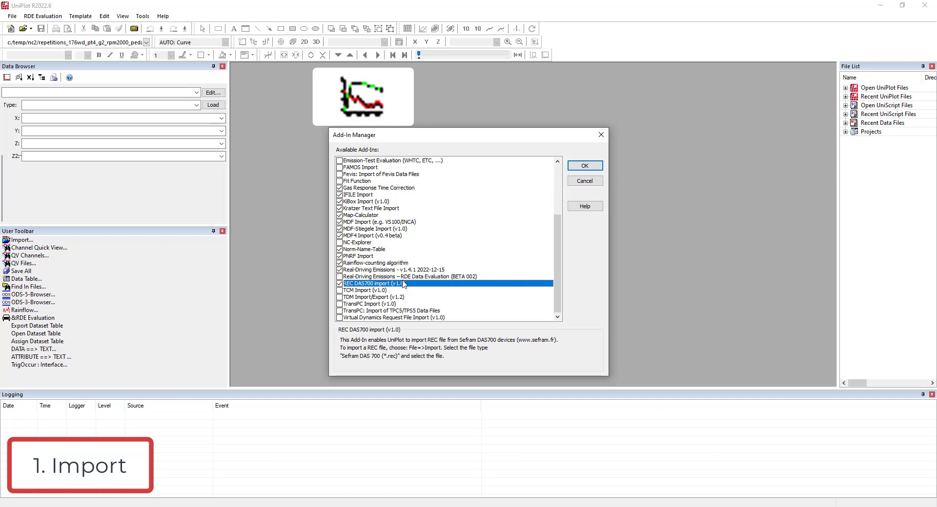
{"action": "scroll", "coordinate": [403, 284], "scroll_direction": "up", "scroll_amount": 3}
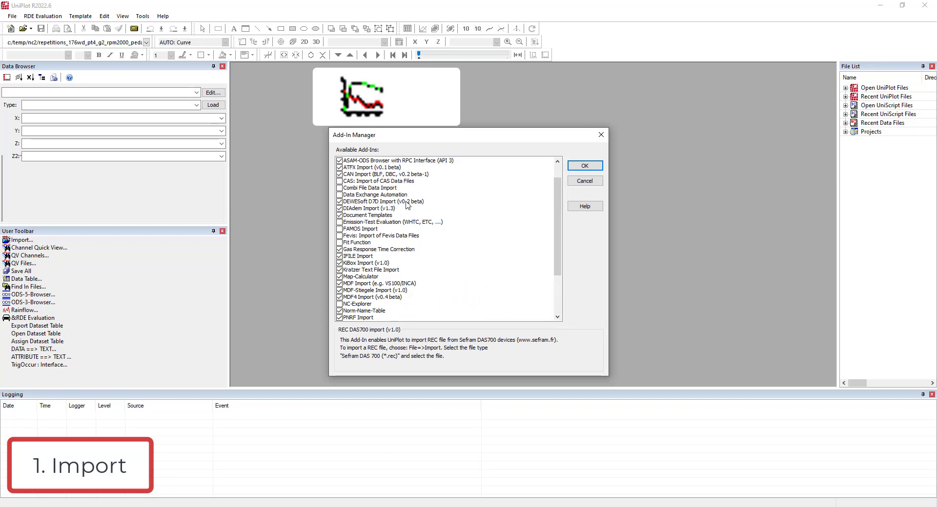
{"action": "left_click", "coordinate": [407, 202]}
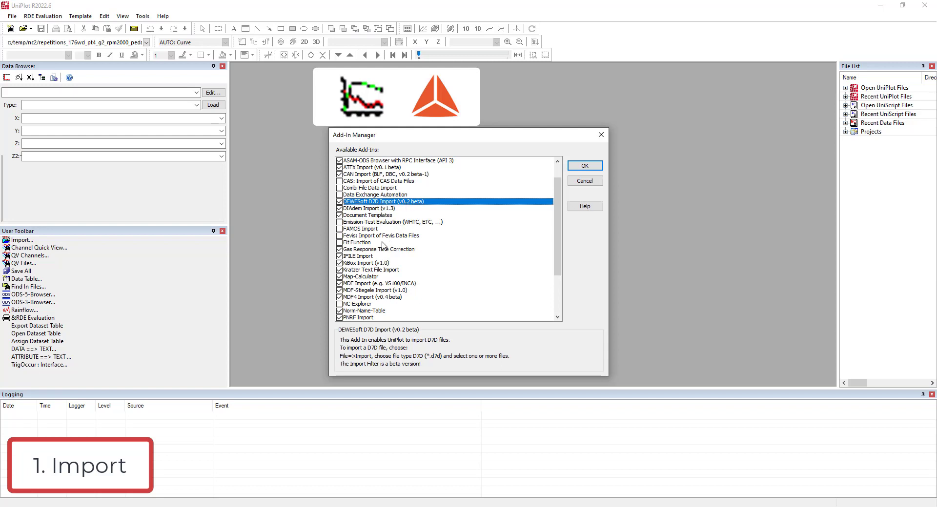
{"action": "left_click", "coordinate": [373, 257]}
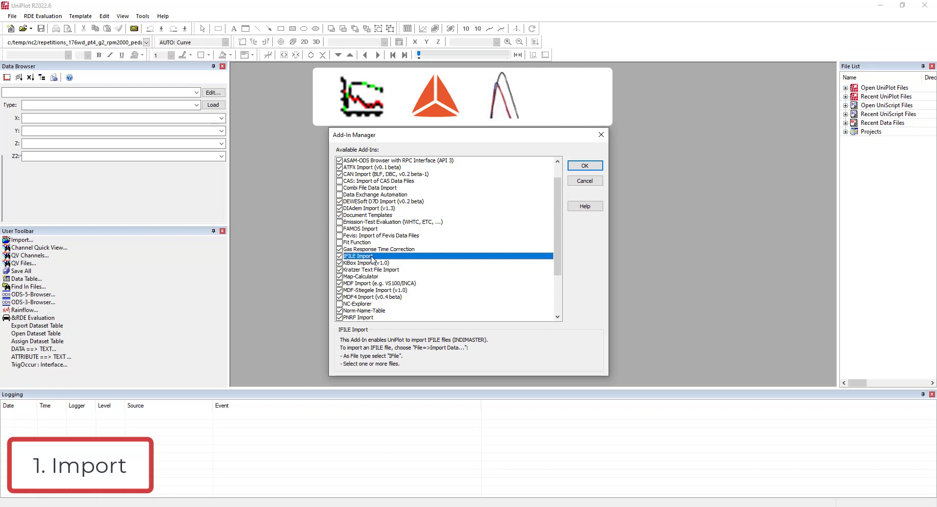
{"action": "left_click", "coordinate": [379, 175]}
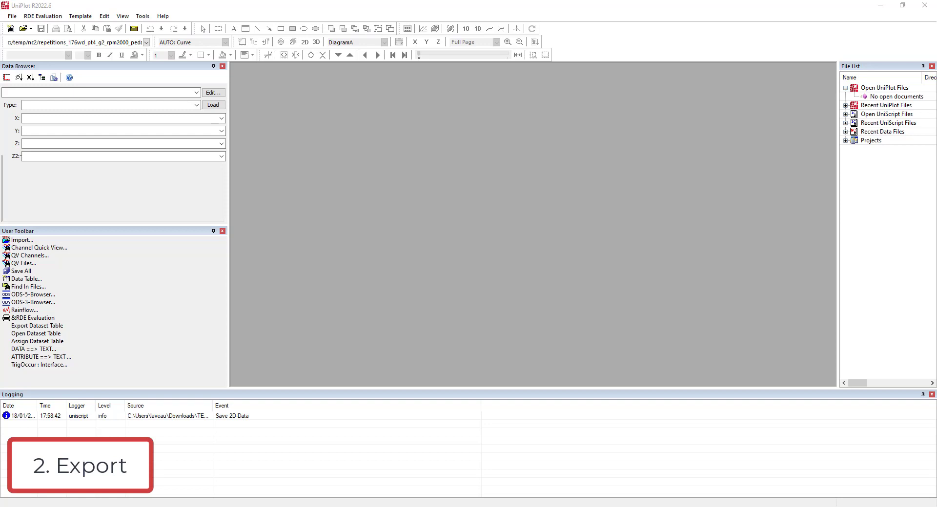
Look through the diagram pages of the BasicLayout document and return to page Seite 1
{"action": "left_click_drag", "start_coordinate": [559, 208], "coordinate": [558, 208]}
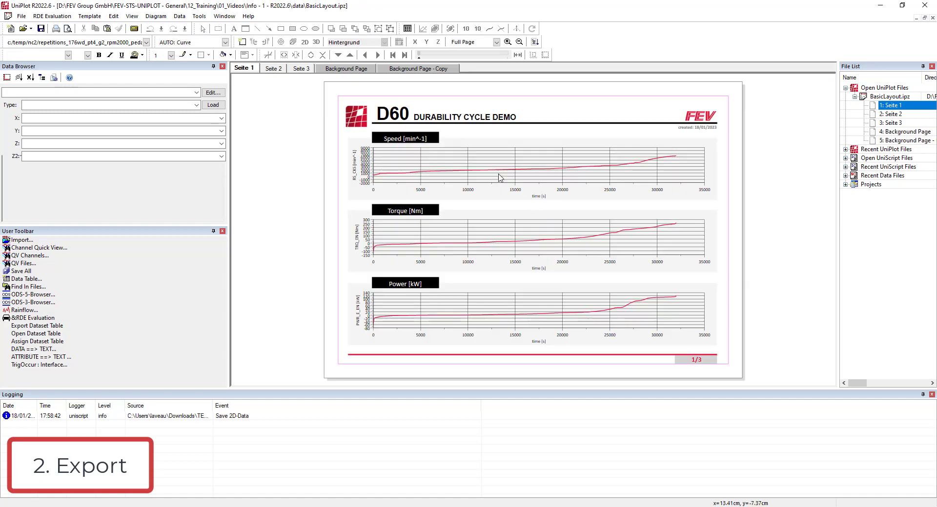
{"action": "left_click", "coordinate": [300, 69]}
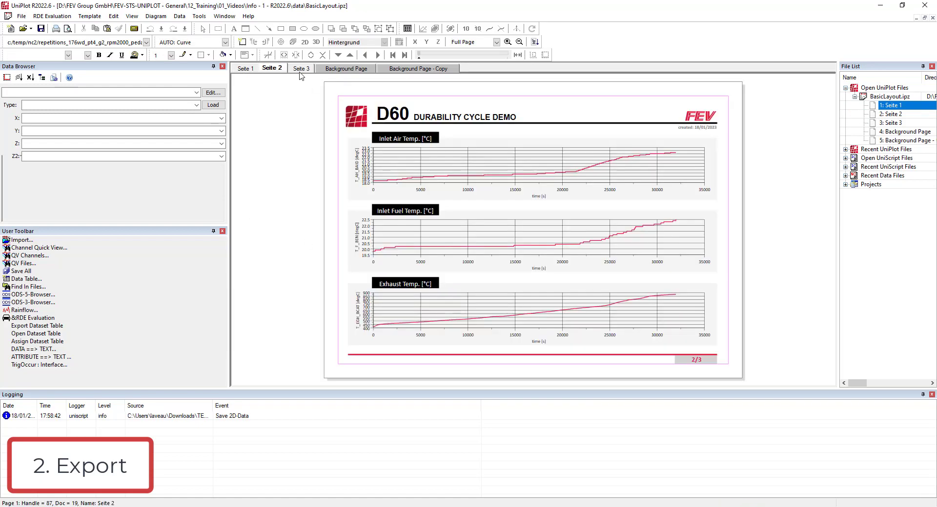
{"action": "left_click", "coordinate": [243, 69]}
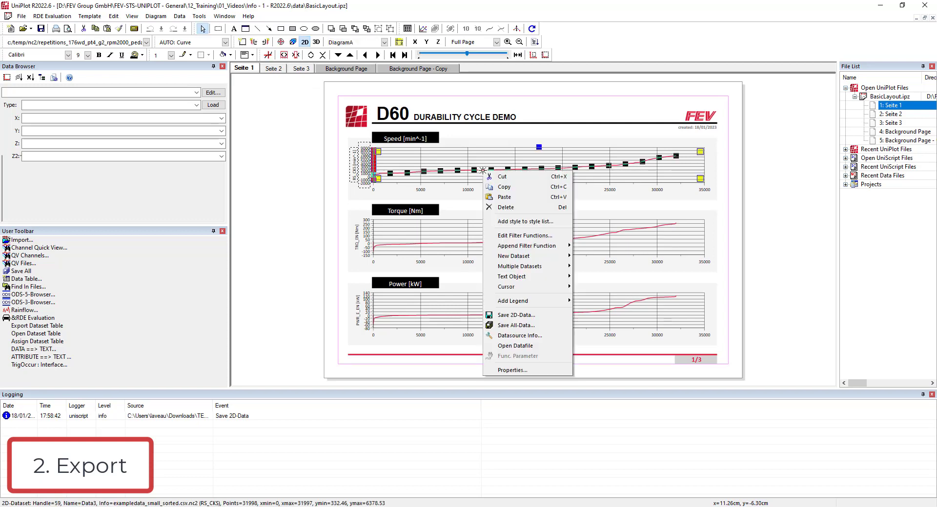
Save all data from the document to data.xlsx in the TEMP folder, replacing the existing file and including hidden datasets
{"action": "right_click", "coordinate": [483, 171]}
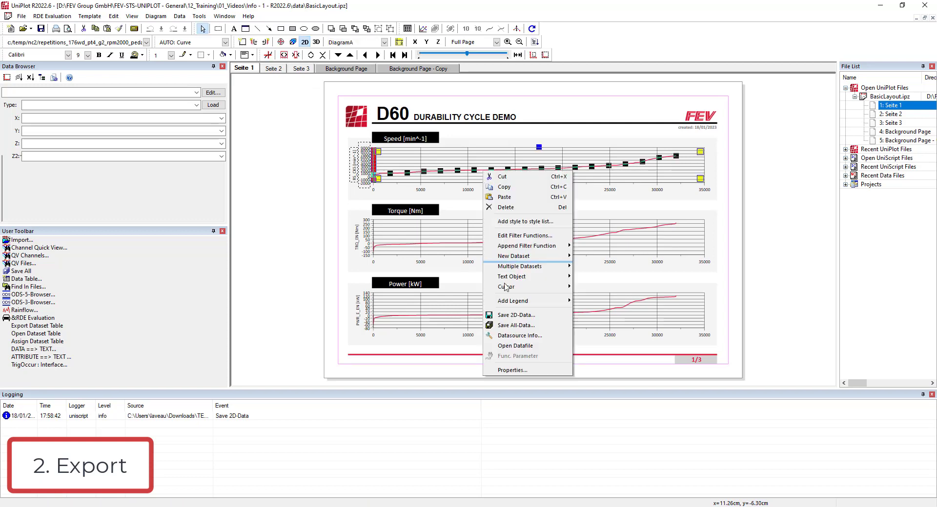
{"action": "left_click", "coordinate": [515, 327]}
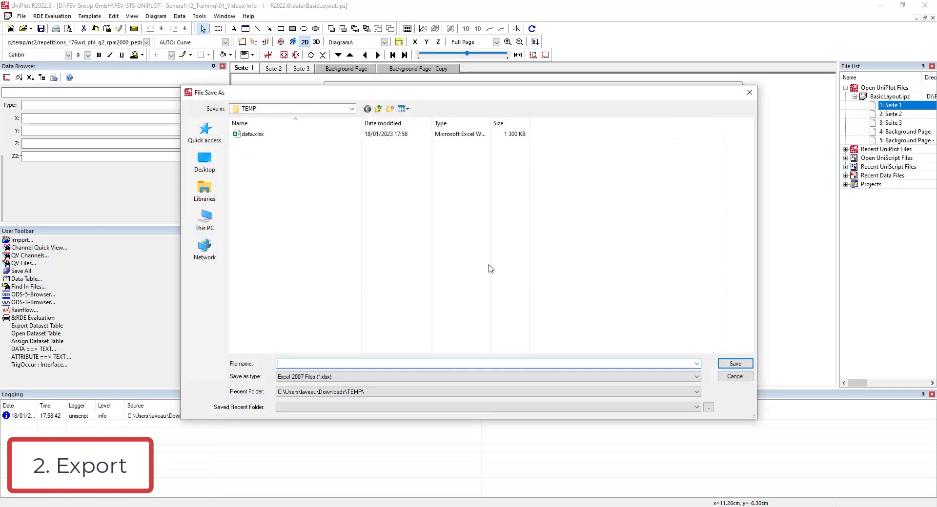
{"action": "left_click", "coordinate": [253, 134]}
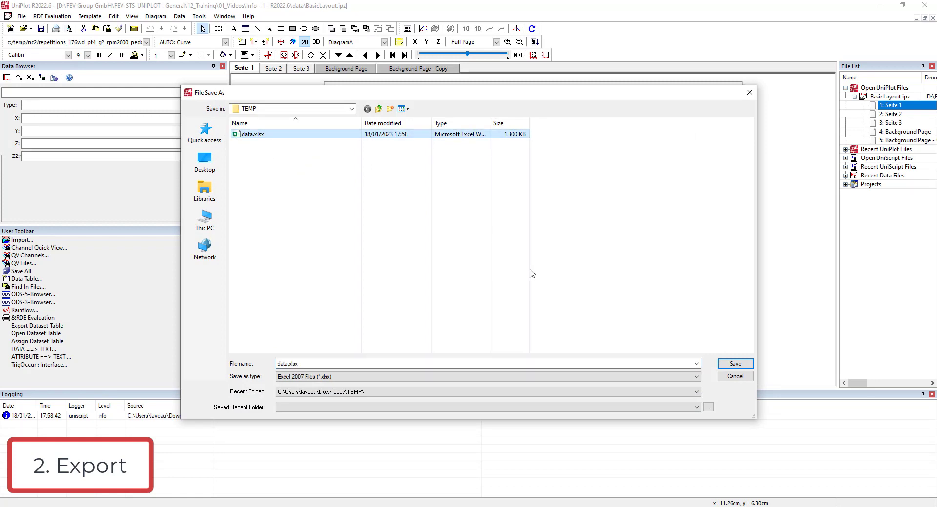
{"action": "left_click", "coordinate": [732, 363]}
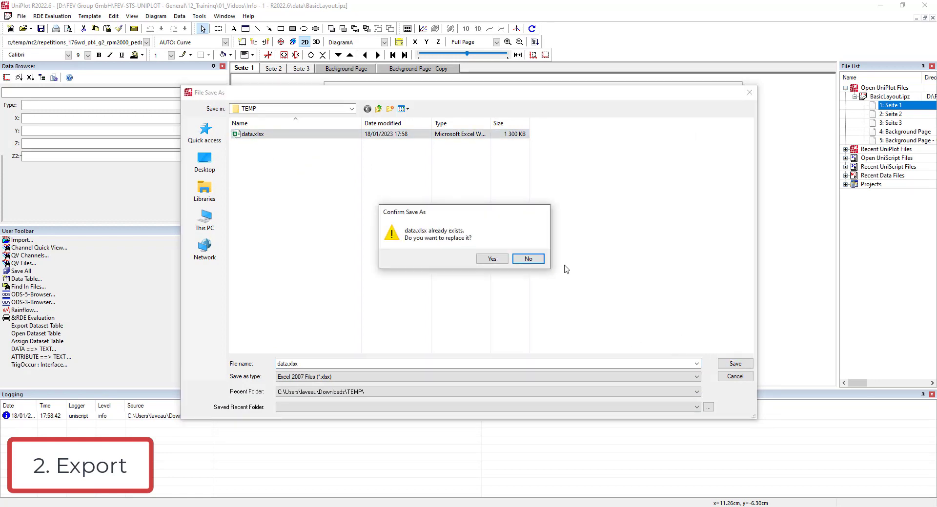
{"action": "left_click", "coordinate": [492, 259]}
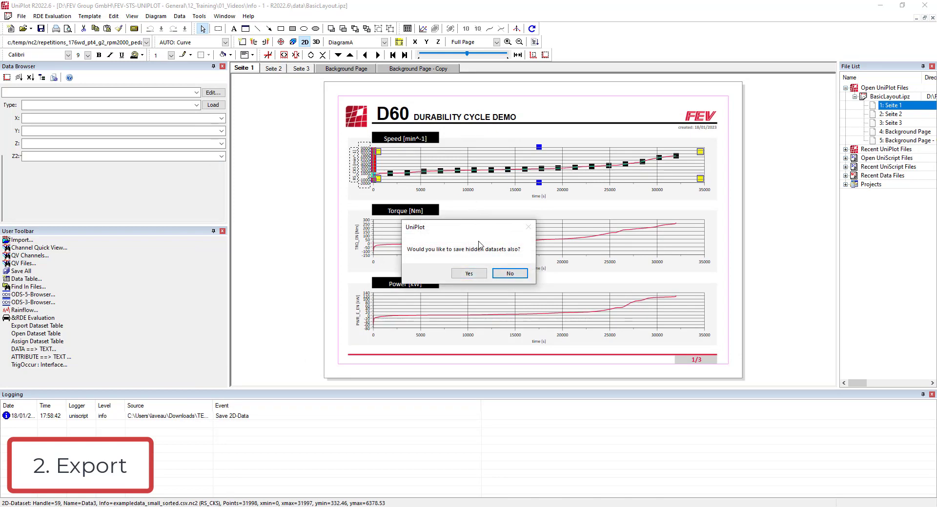
{"action": "left_click", "coordinate": [470, 274]}
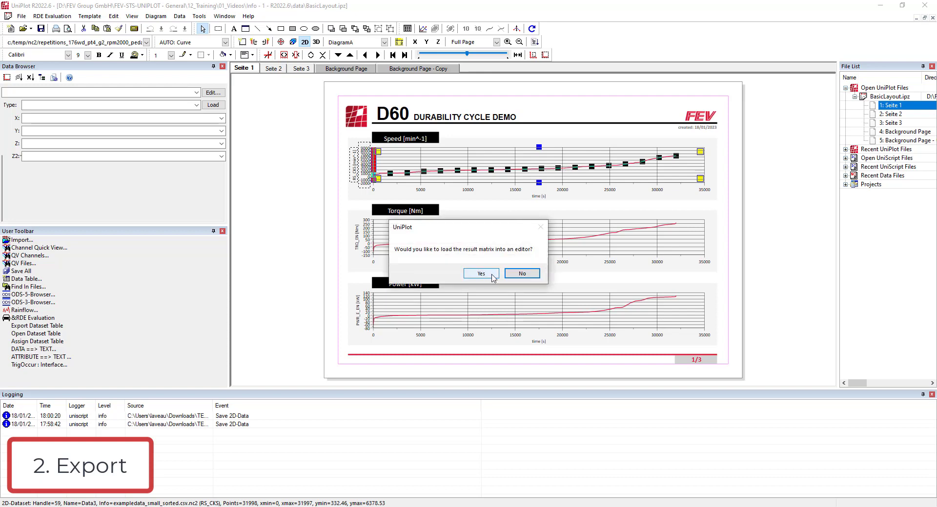
Load the exported result matrix into Excel and view the Seite 2 and Seite 3 sheets
{"action": "left_click", "coordinate": [492, 276]}
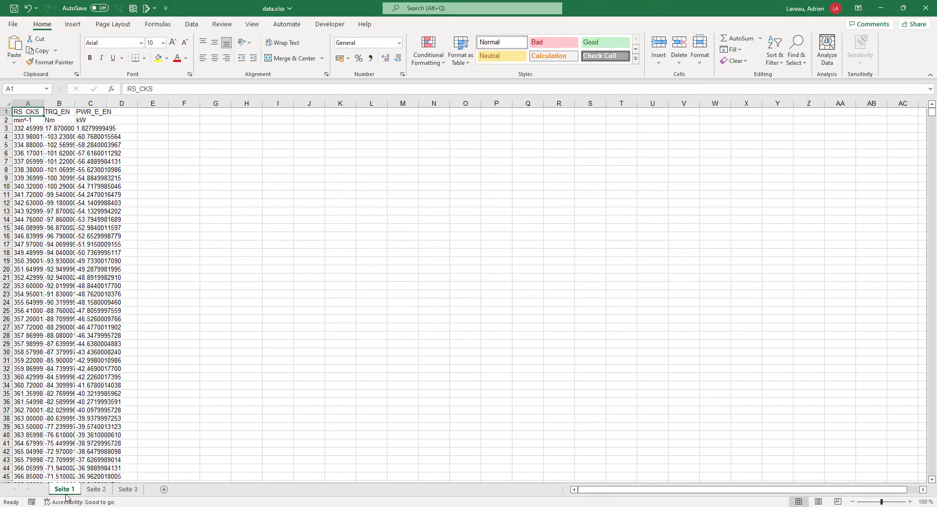
{"action": "left_click", "coordinate": [100, 492]}
{"action": "left_click", "coordinate": [128, 490]}
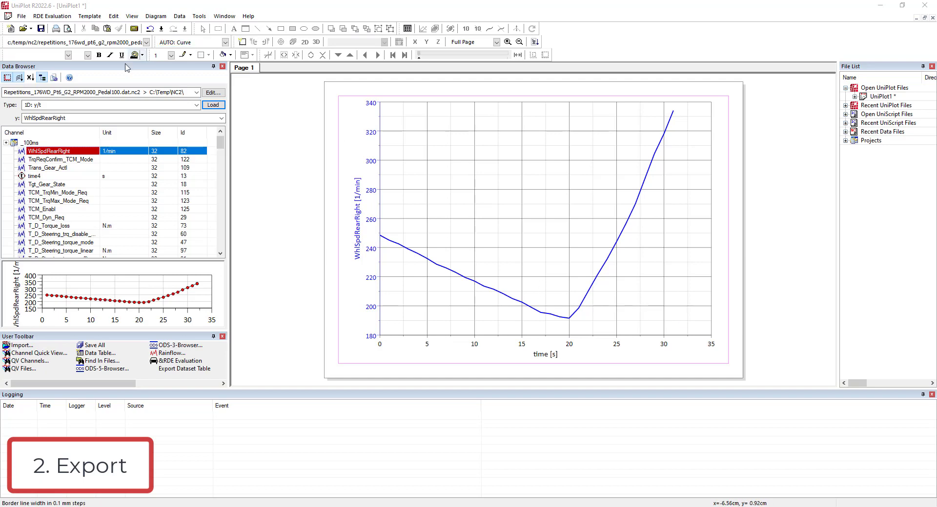
Add Repetitions_176WD_Pt7_G2_RPM2000_Pedal40.dat through the page's data exchange and accept the exchange options
{"action": "left_click", "coordinate": [78, 93]}
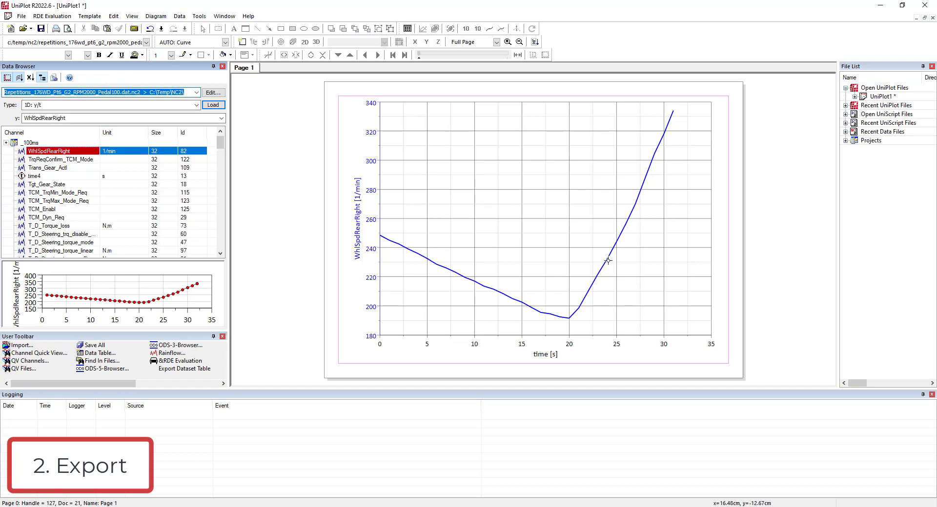
{"action": "left_click", "coordinate": [178, 16]}
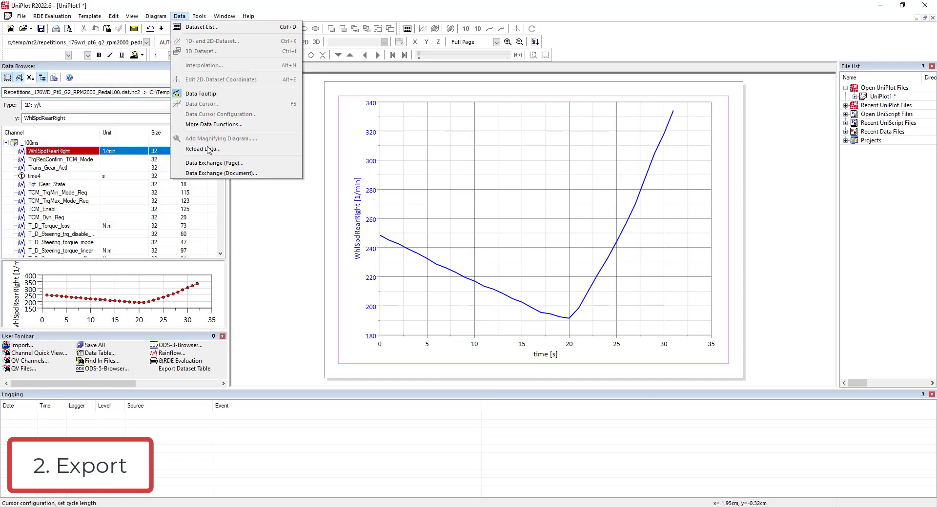
{"action": "left_click", "coordinate": [219, 174]}
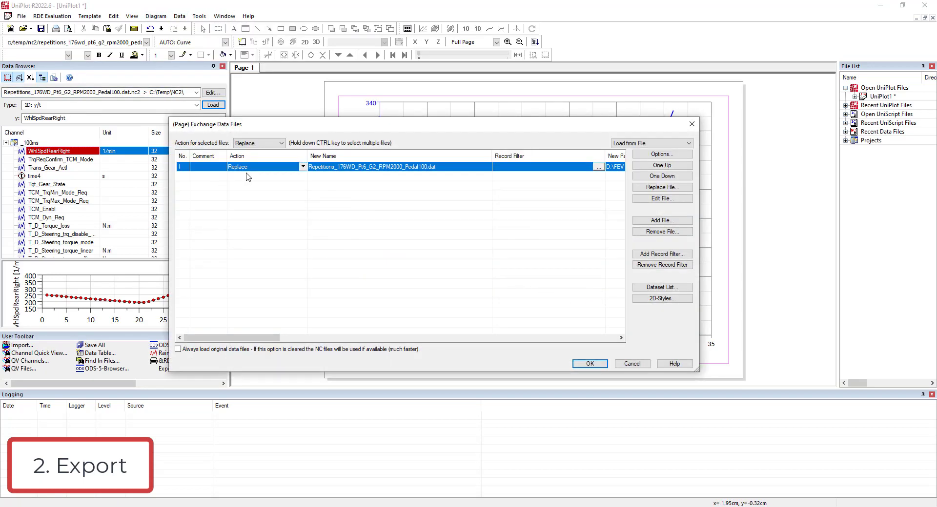
{"action": "left_click", "coordinate": [662, 221]}
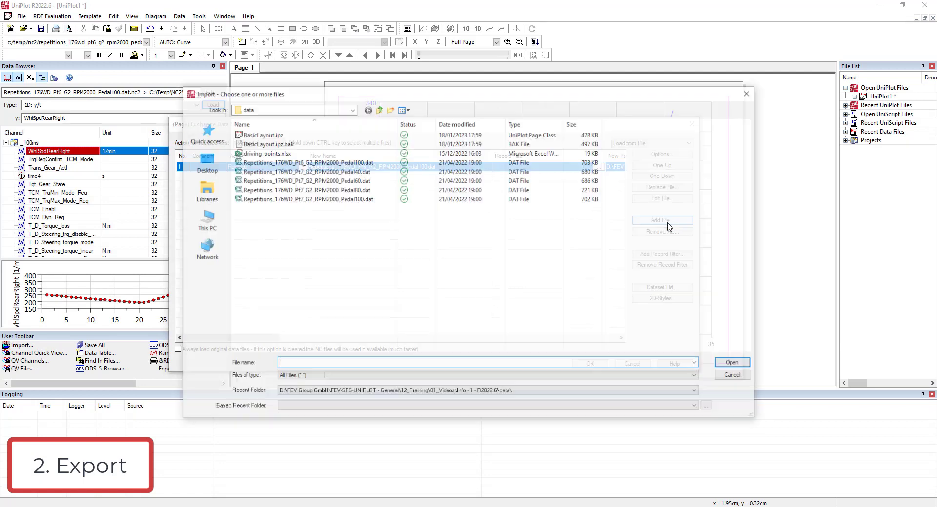
{"action": "left_click", "coordinate": [355, 171]}
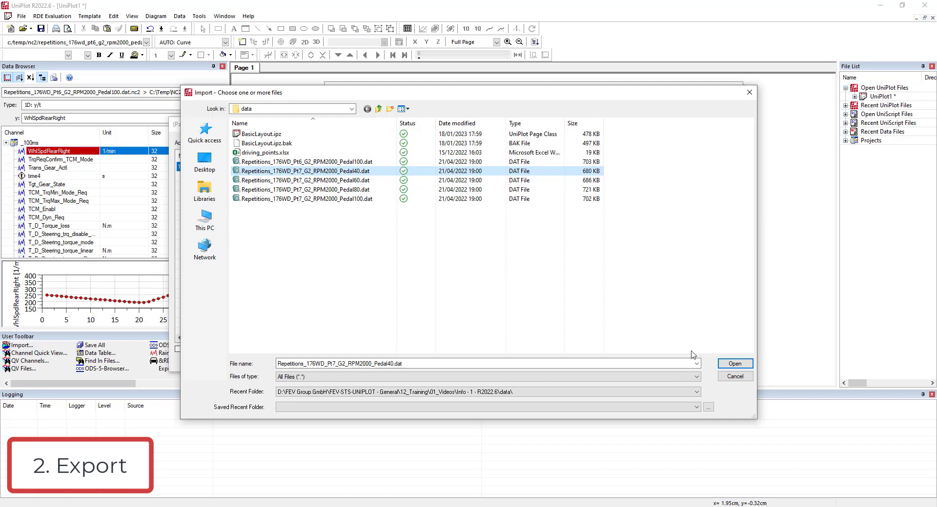
{"action": "left_click", "coordinate": [734, 364]}
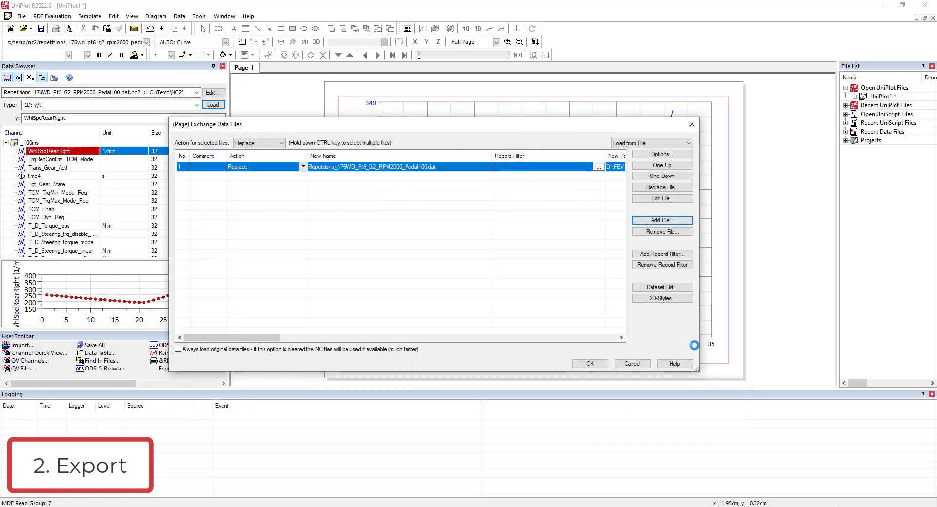
{"action": "left_click", "coordinate": [591, 365]}
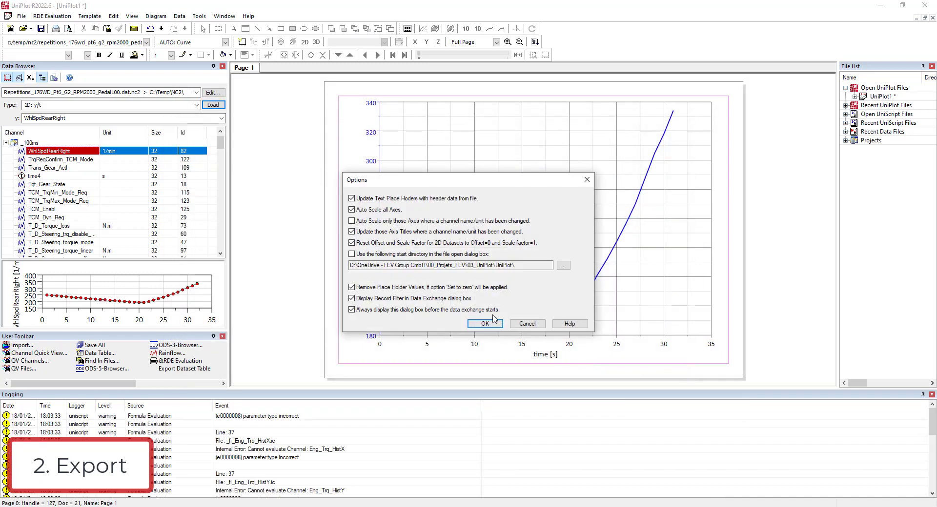
{"action": "left_click", "coordinate": [485, 324]}
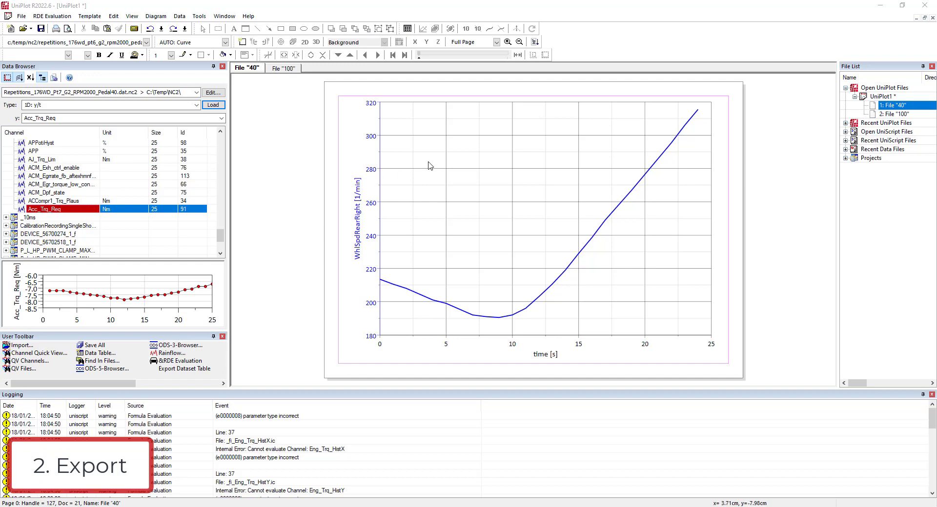
Add the Acc_Trq_Req channel from both data files to the document's diagrams, starting from page File "40", and rescale all axes
{"action": "left_click", "coordinate": [294, 72]}
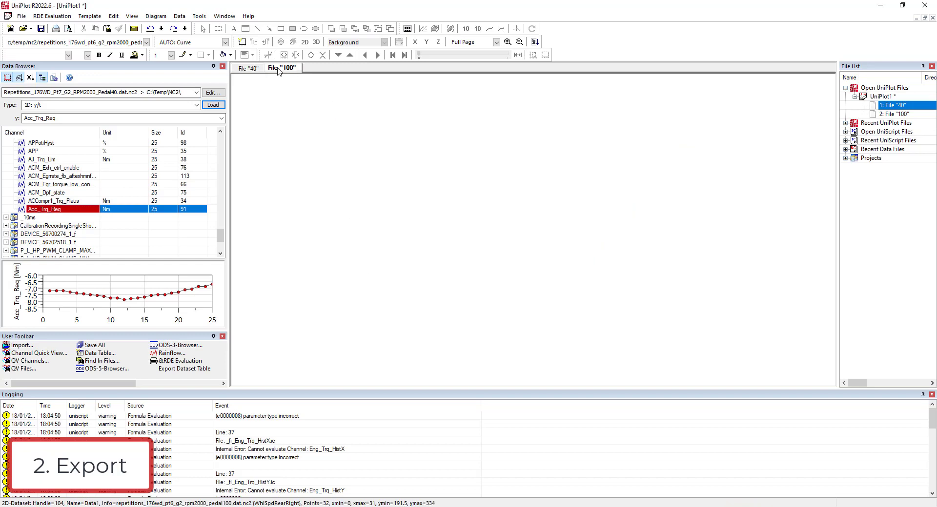
{"action": "left_click", "coordinate": [246, 71]}
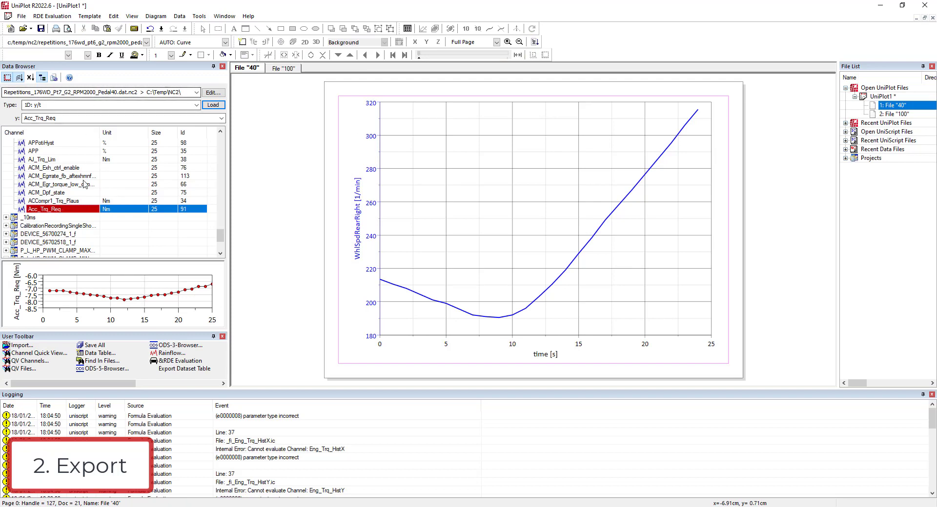
{"action": "left_click_drag", "start_coordinate": [59, 211], "coordinate": [359, 209]}
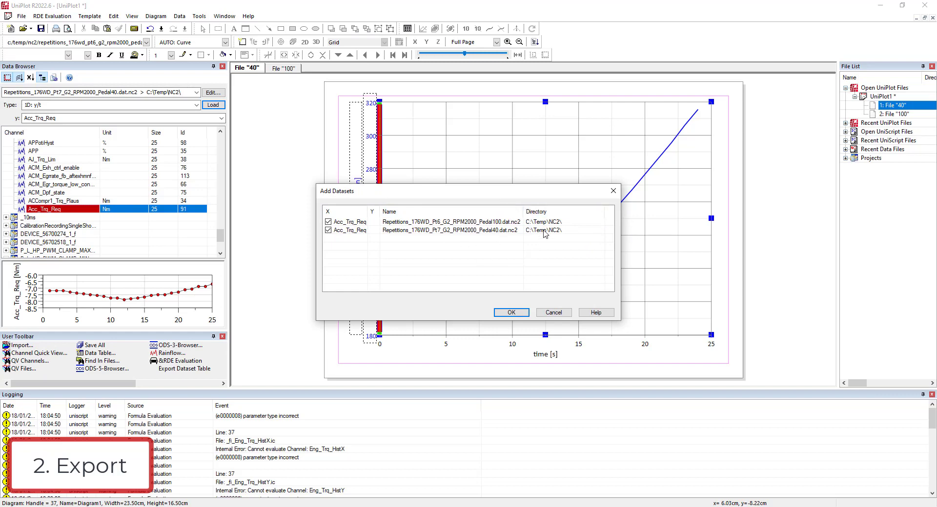
{"action": "left_click", "coordinate": [513, 313]}
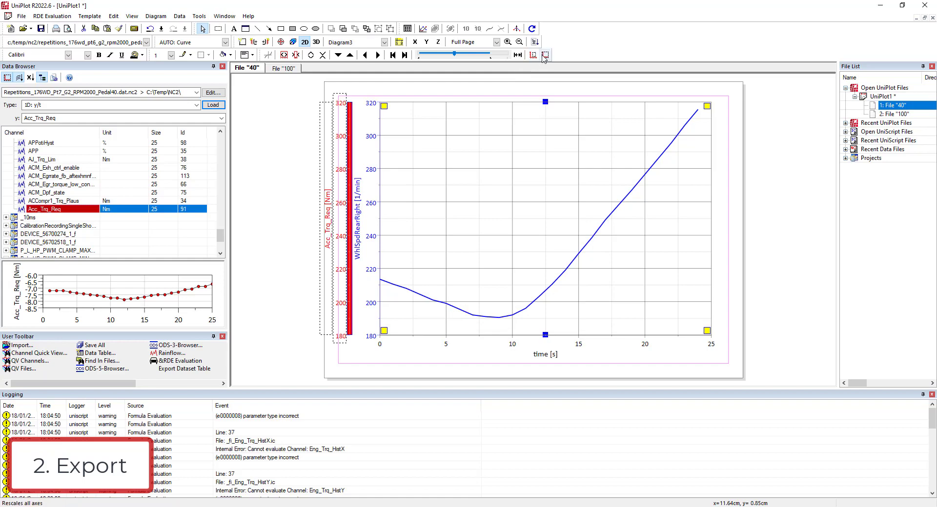
{"action": "left_click", "coordinate": [544, 56]}
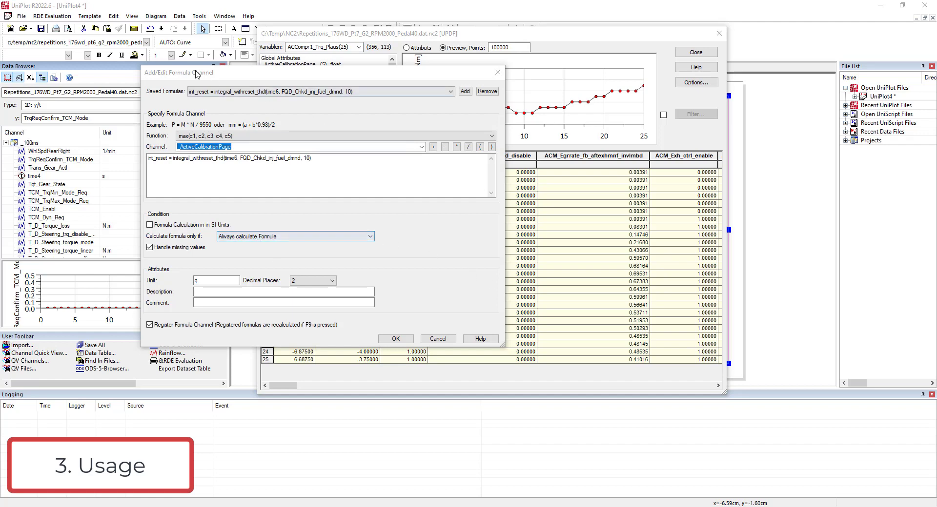
Examine the int_reset formula using integral_withreset_thd, then leave the formula channel and the data file editor without changes
{"action": "left_click", "coordinate": [217, 71]}
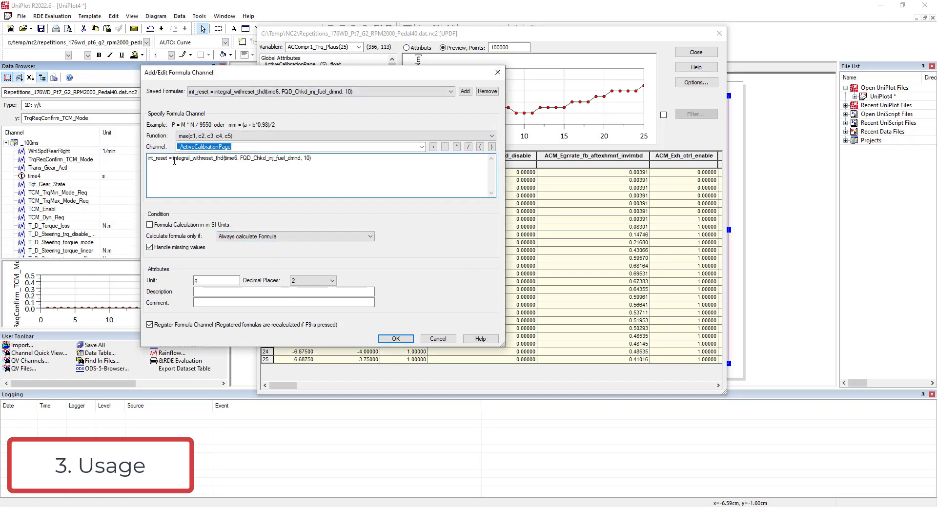
{"action": "left_click_drag", "start_coordinate": [172, 159], "coordinate": [225, 169]}
{"action": "left_click", "coordinate": [210, 160]}
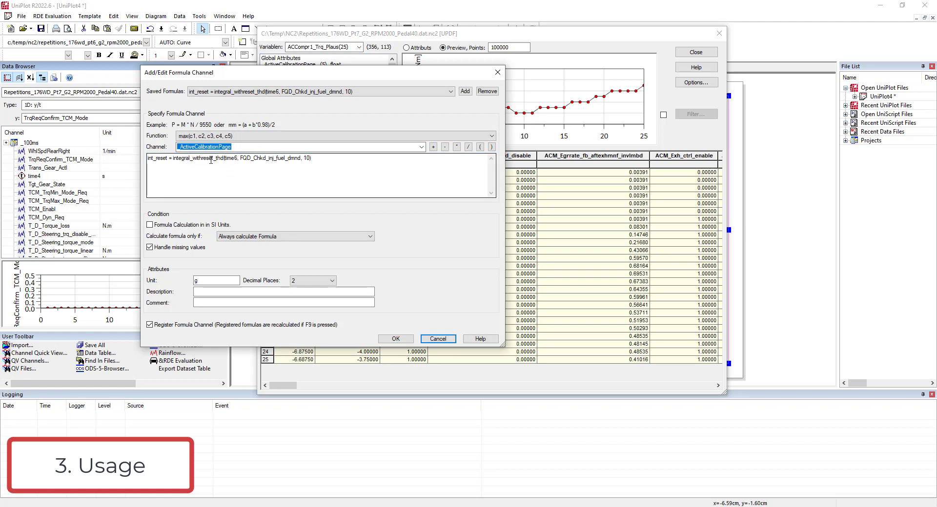
{"action": "left_click", "coordinate": [437, 338]}
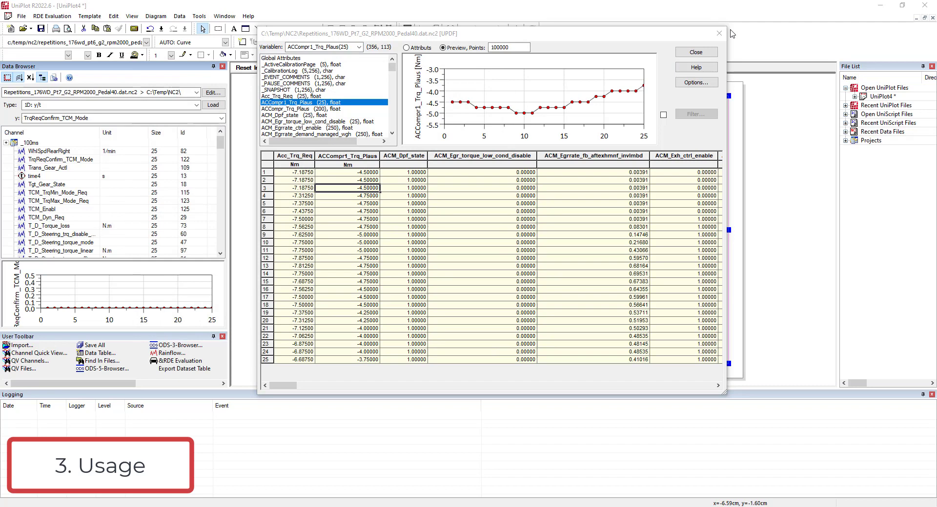
{"action": "left_click", "coordinate": [681, 55]}
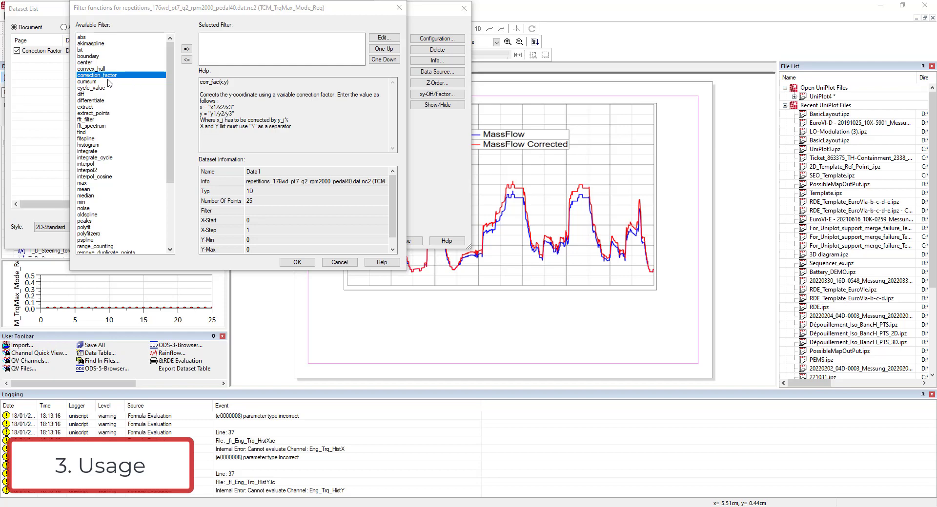
Leave the correction_factor filter unapplied and close the dataset configuration and the Dataset List
{"action": "left_click", "coordinate": [350, 262]}
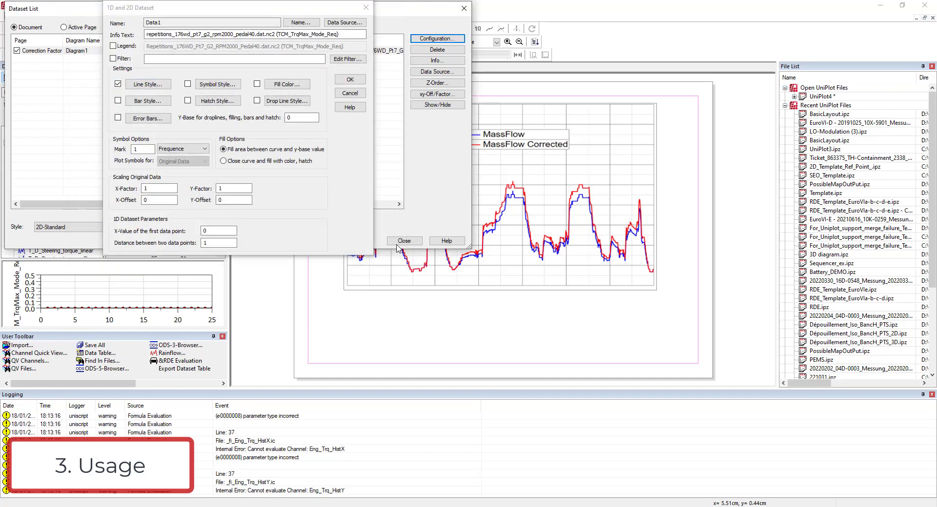
{"action": "left_click", "coordinate": [350, 93]}
{"action": "left_click", "coordinate": [404, 241]}
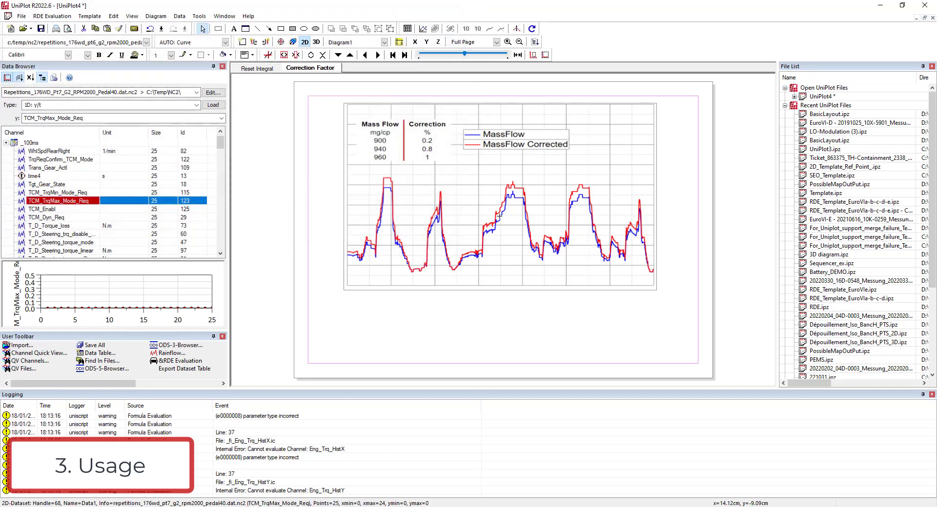